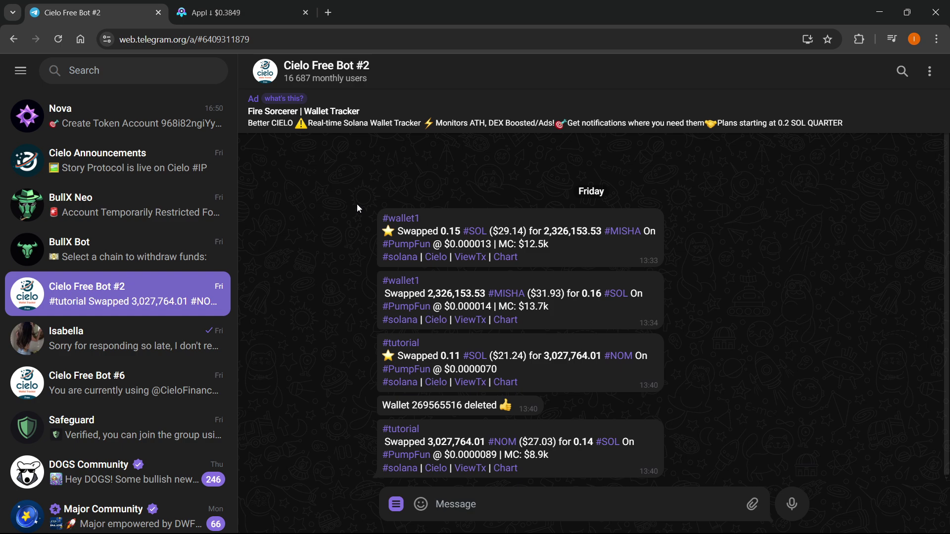
Search the chat list for 'cielo free bot'.
{"action": "left_click", "coordinate": [110, 70]}
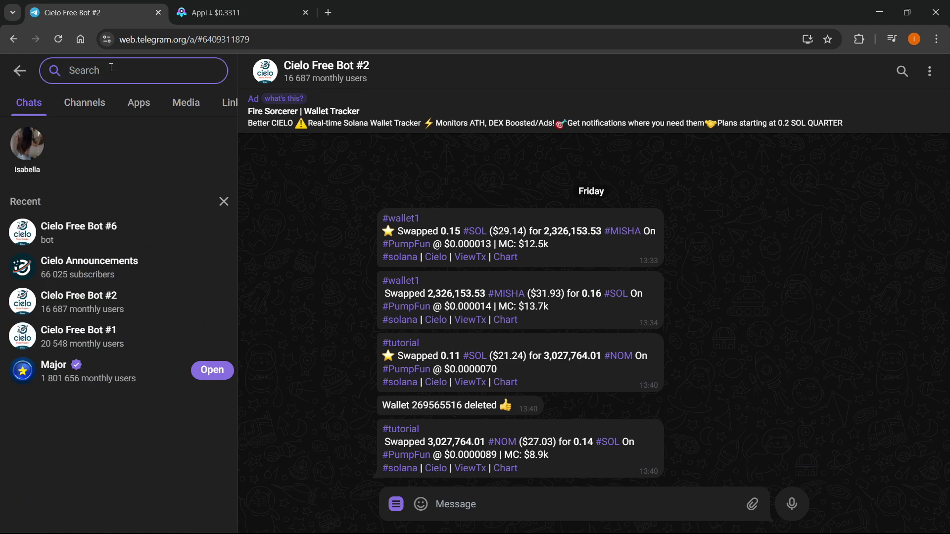
{"action": "type", "text": "cielo free bot"}
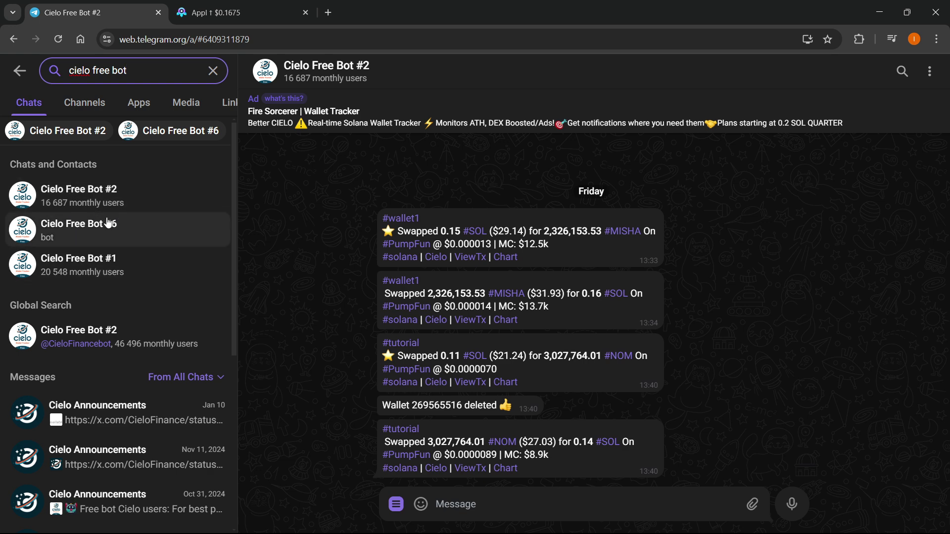
Enter the Cielo Free Bot #2 chat and send /start so the bot reports it is active.
{"action": "left_click", "coordinate": [104, 192]}
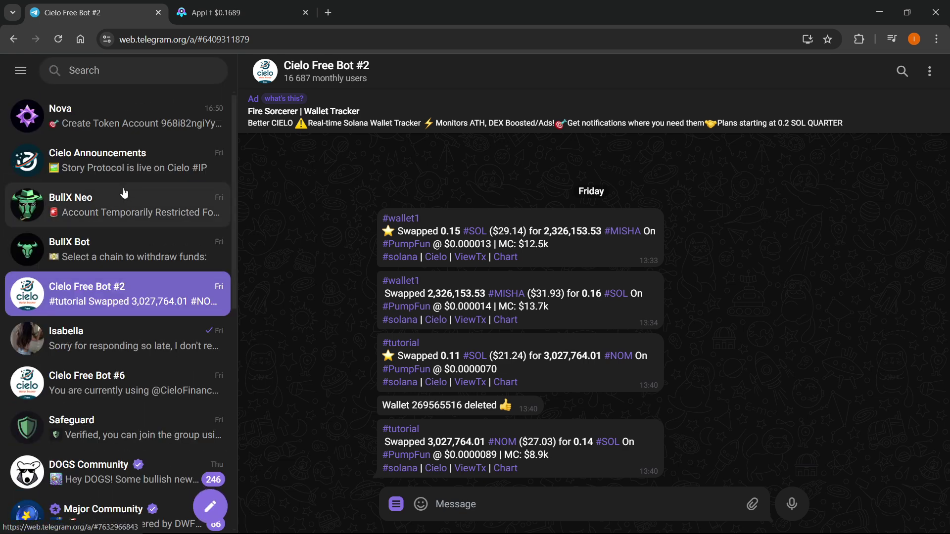
{"action": "scroll", "coordinate": [492, 274], "scroll_direction": "up", "scroll_amount": 1}
{"action": "scroll", "coordinate": [491, 274], "scroll_direction": "up", "scroll_amount": 1}
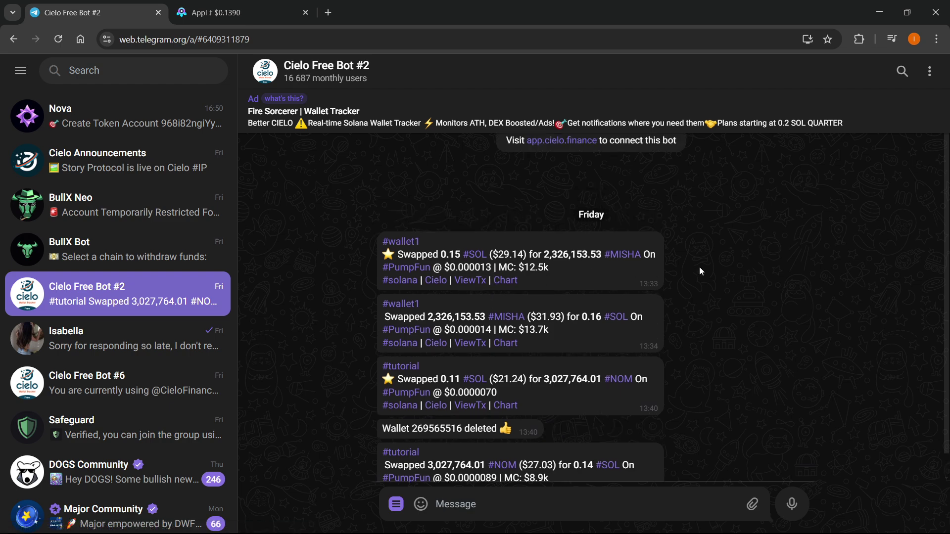
{"action": "scroll", "coordinate": [699, 271], "scroll_direction": "down", "scroll_amount": 1}
{"action": "left_click", "coordinate": [395, 504]}
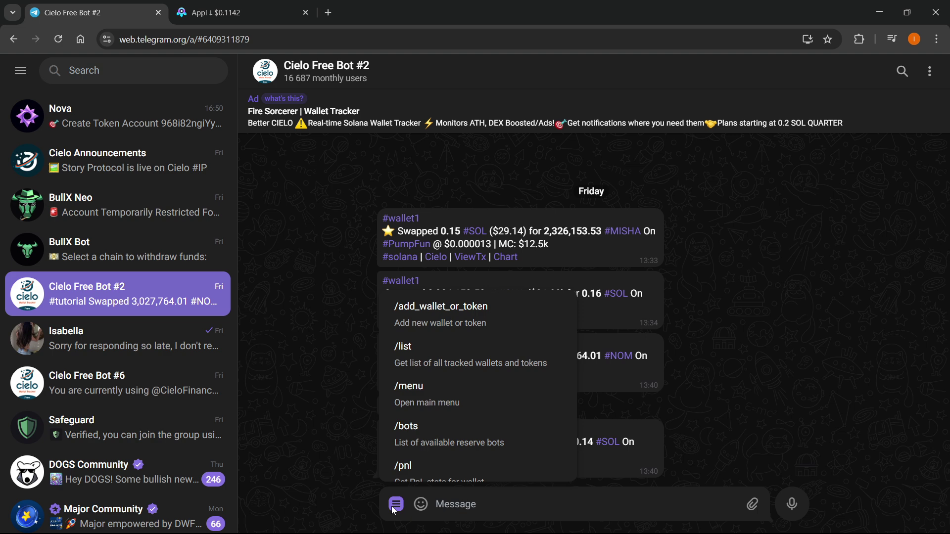
{"action": "scroll", "coordinate": [461, 445], "scroll_direction": "down", "scroll_amount": 3}
{"action": "left_click", "coordinate": [505, 503]}
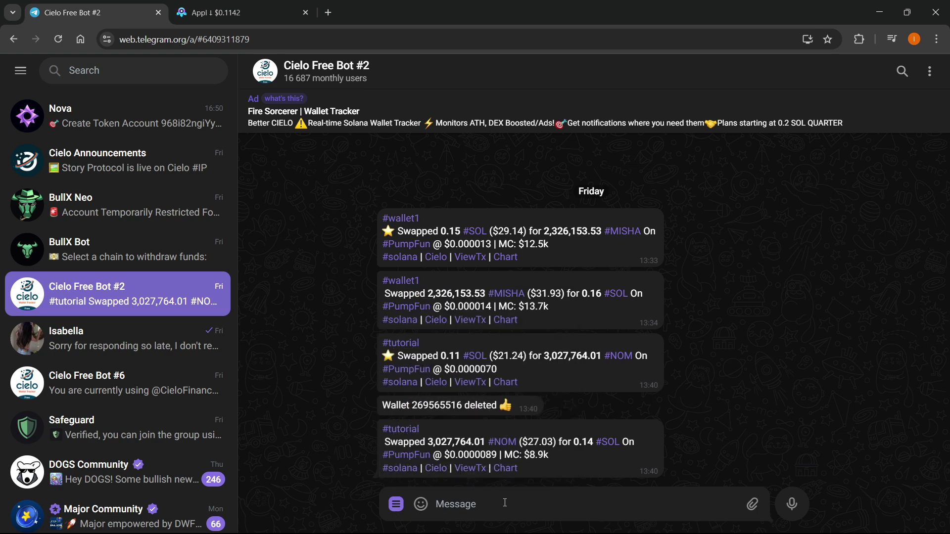
{"action": "type", "text": "/"}
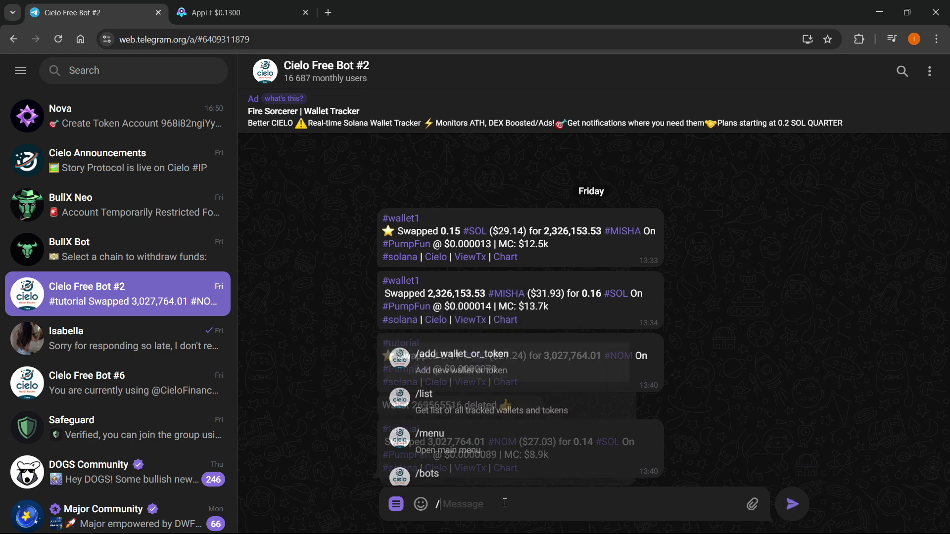
{"action": "type", "text": "start"}
{"action": "key", "text": "Return"}
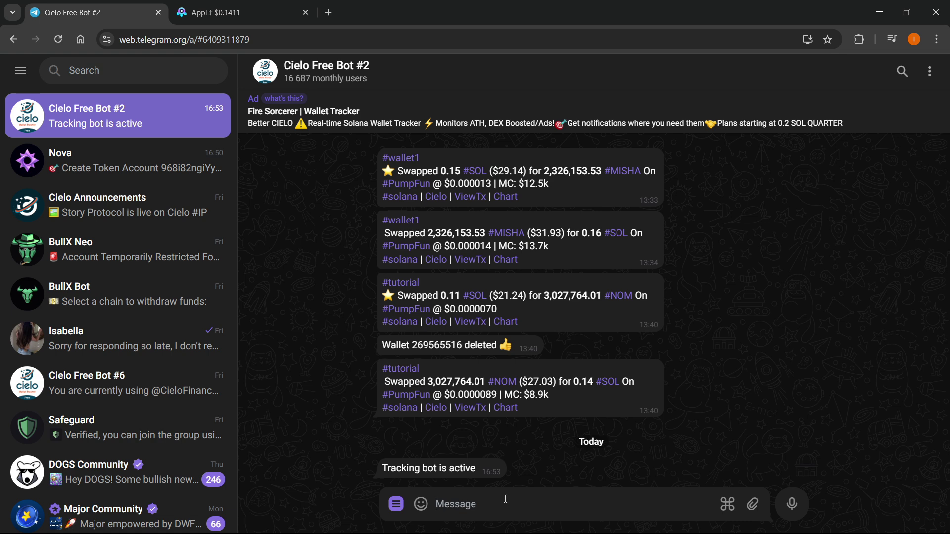
Send /menu to the bot and choose Add from its main menu.
{"action": "left_click", "coordinate": [396, 505]}
{"action": "scroll", "coordinate": [419, 444], "scroll_direction": "up", "scroll_amount": 2}
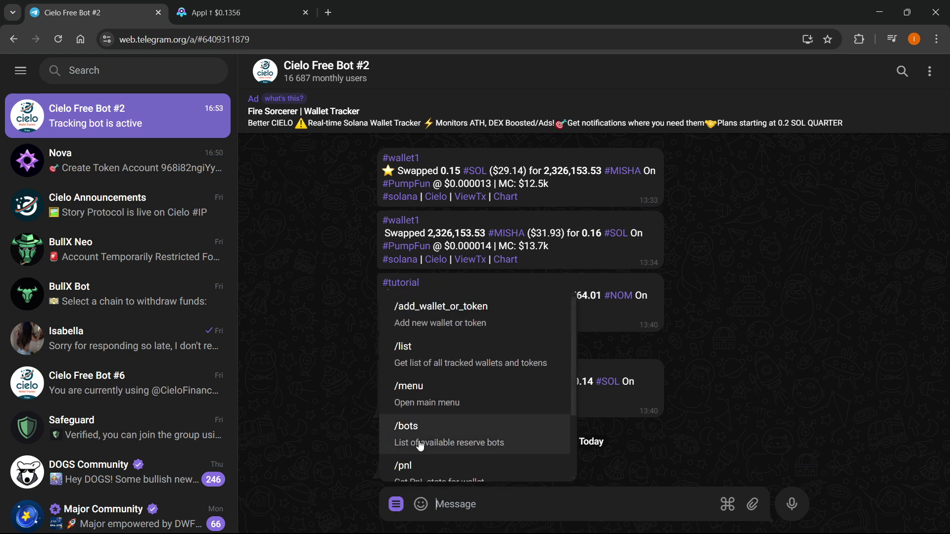
{"action": "left_click", "coordinate": [444, 399]}
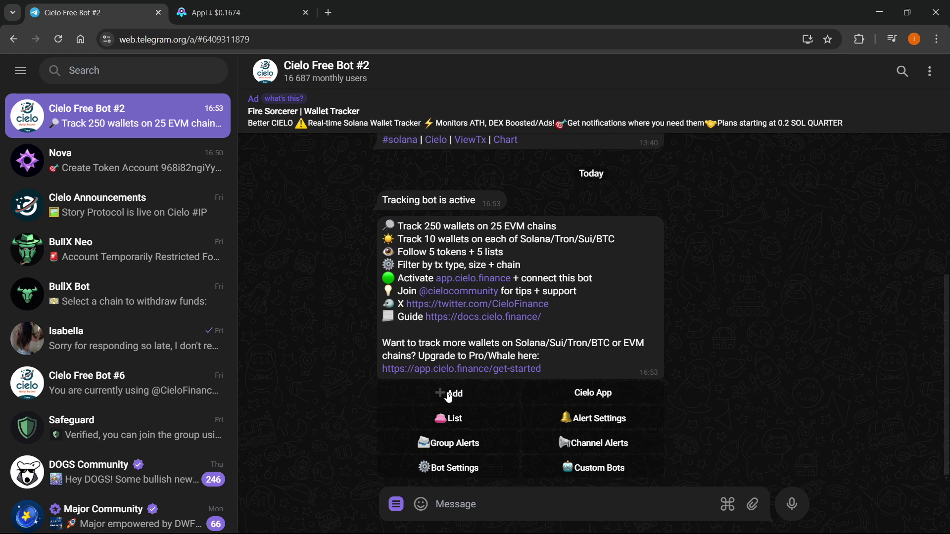
{"action": "left_click", "coordinate": [450, 396]}
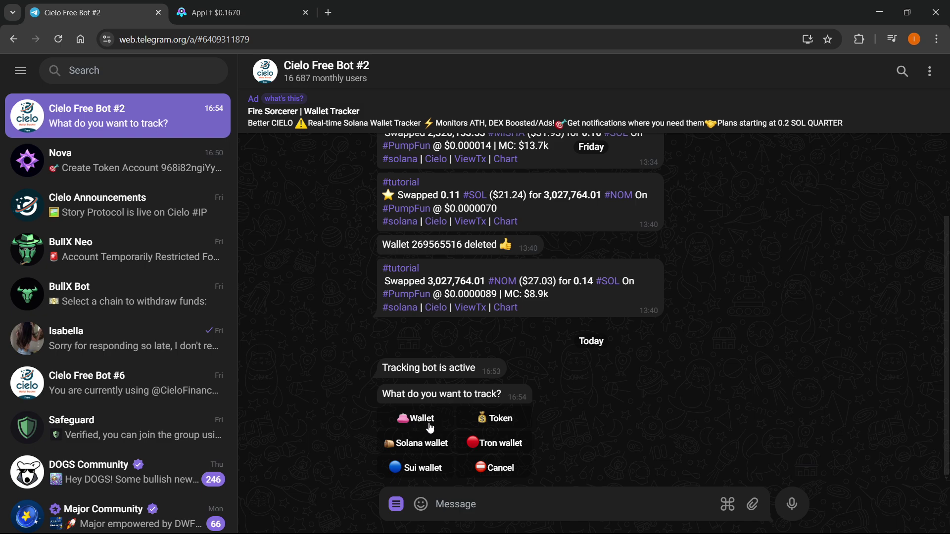
Choose Wallet as the tracking type, re-enable BNB and confirm all chains.
{"action": "left_click", "coordinate": [421, 419]}
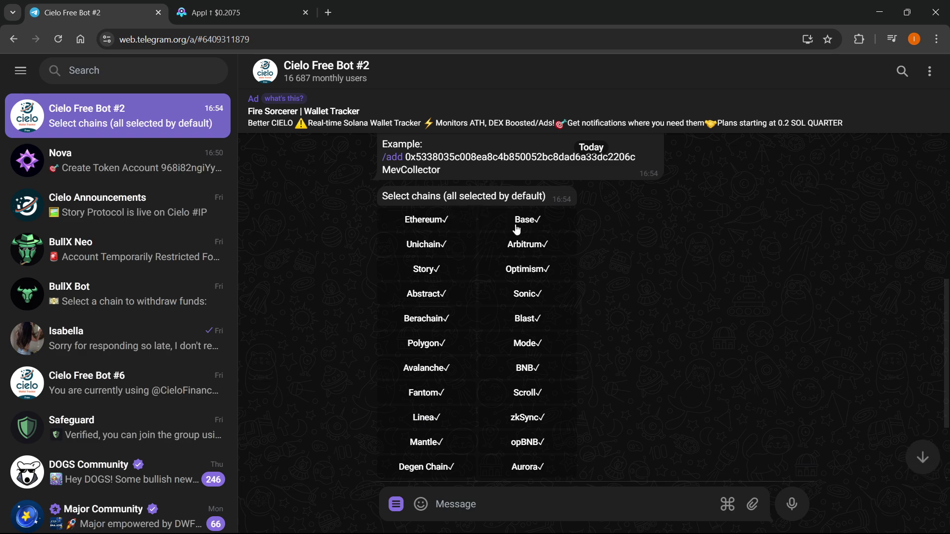
{"action": "scroll", "coordinate": [515, 245], "scroll_direction": "down", "scroll_amount": 4}
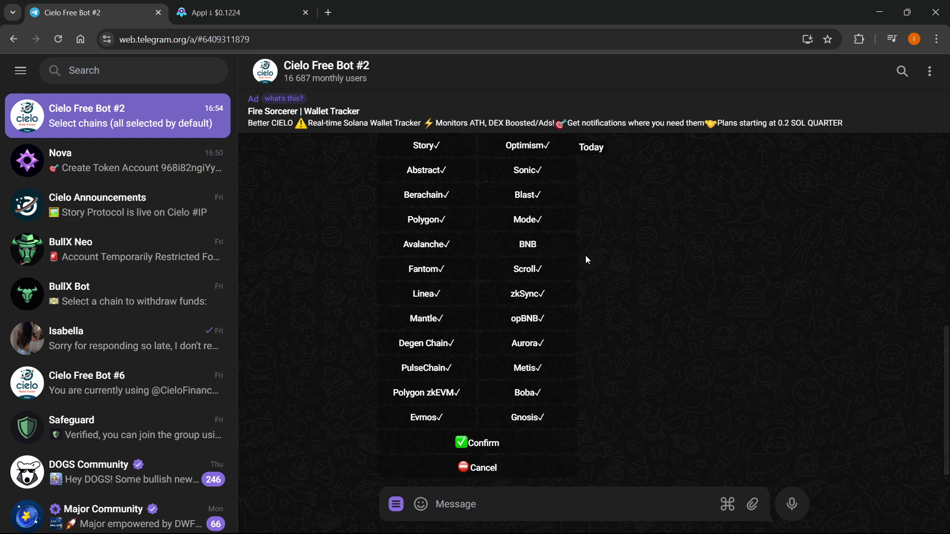
{"action": "left_click", "coordinate": [538, 249]}
{"action": "left_click", "coordinate": [482, 443]}
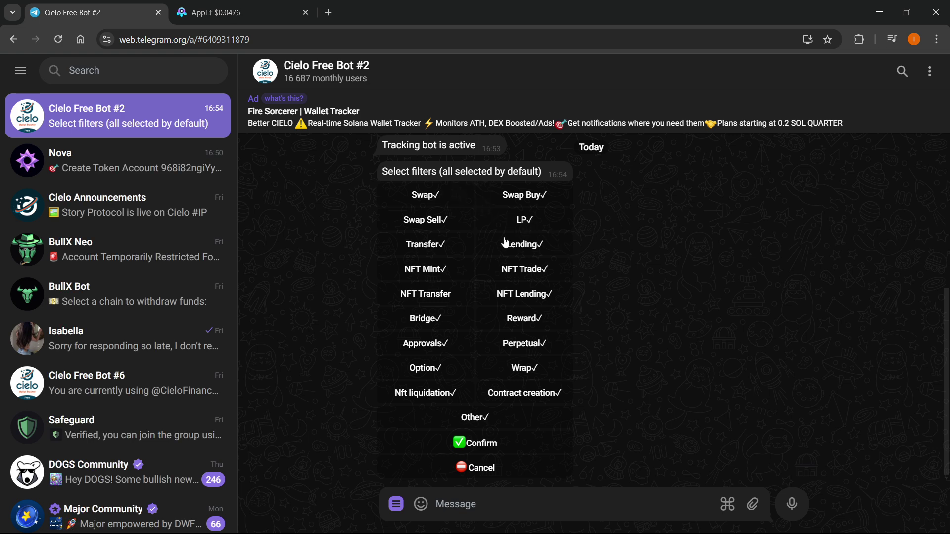
Toggle LP off and back on, confirm all filters and skip the minimum alert amount.
{"action": "left_click", "coordinate": [524, 220]}
{"action": "left_click", "coordinate": [534, 222]}
{"action": "left_click", "coordinate": [477, 443]}
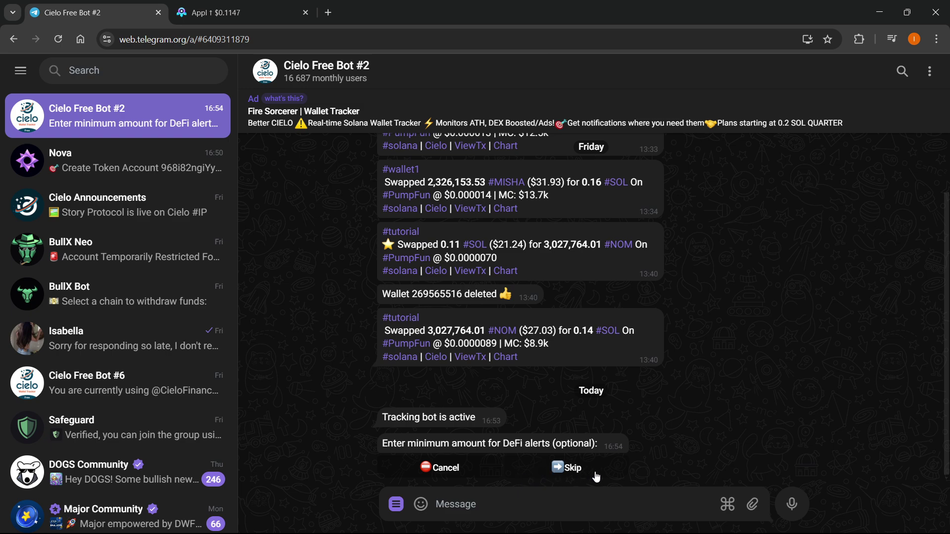
{"action": "left_click", "coordinate": [565, 468]}
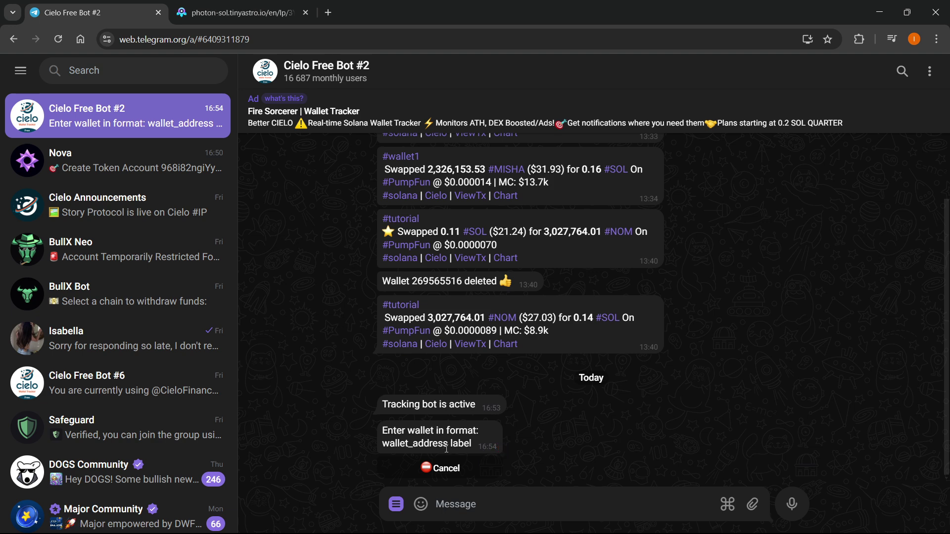
In Photon SOL, go to New Pairs and load the $dogchain token's page with its holders.
{"action": "left_click", "coordinate": [245, 12]}
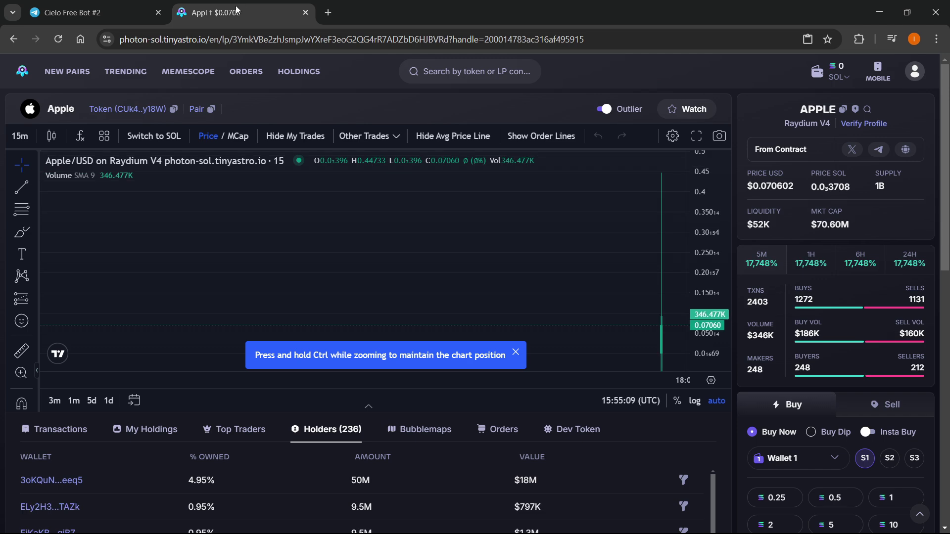
{"action": "left_click", "coordinate": [21, 71]}
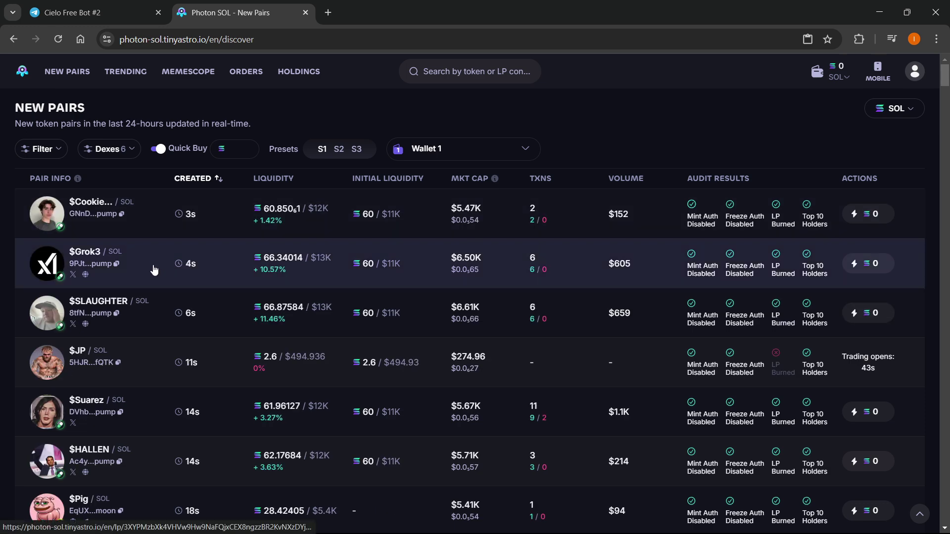
{"action": "scroll", "coordinate": [136, 304], "scroll_direction": "down", "scroll_amount": 2}
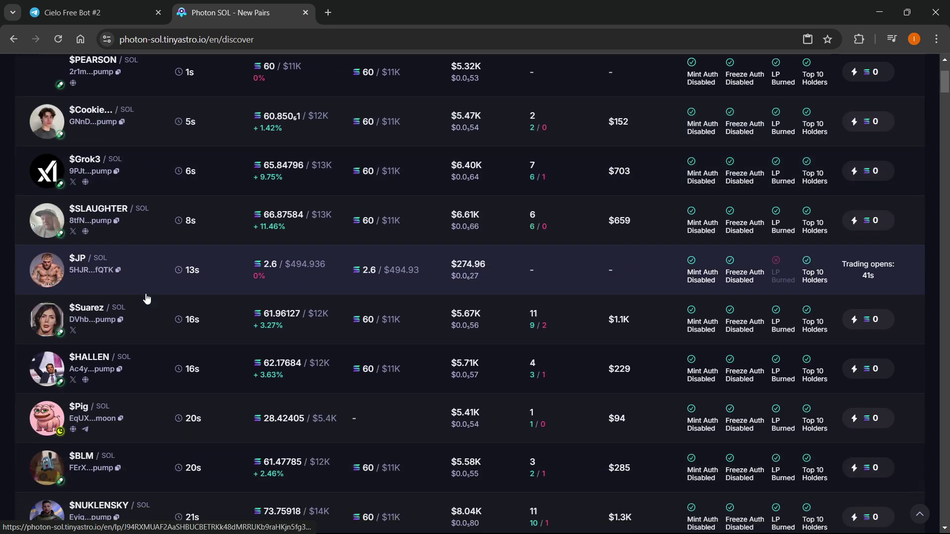
{"action": "scroll", "coordinate": [136, 304], "scroll_direction": "down", "scroll_amount": 1}
{"action": "scroll", "coordinate": [136, 304], "scroll_direction": "down", "scroll_amount": 1}
{"action": "scroll", "coordinate": [126, 302], "scroll_direction": "down", "scroll_amount": 1}
{"action": "scroll", "coordinate": [120, 300], "scroll_direction": "down", "scroll_amount": 2}
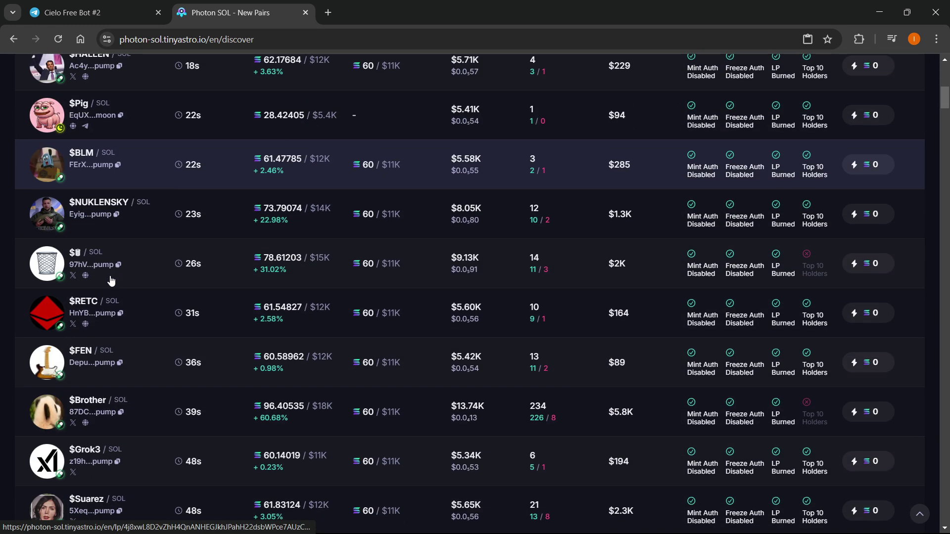
{"action": "scroll", "coordinate": [116, 296], "scroll_direction": "down", "scroll_amount": 1}
{"action": "scroll", "coordinate": [116, 295], "scroll_direction": "down", "scroll_amount": 1}
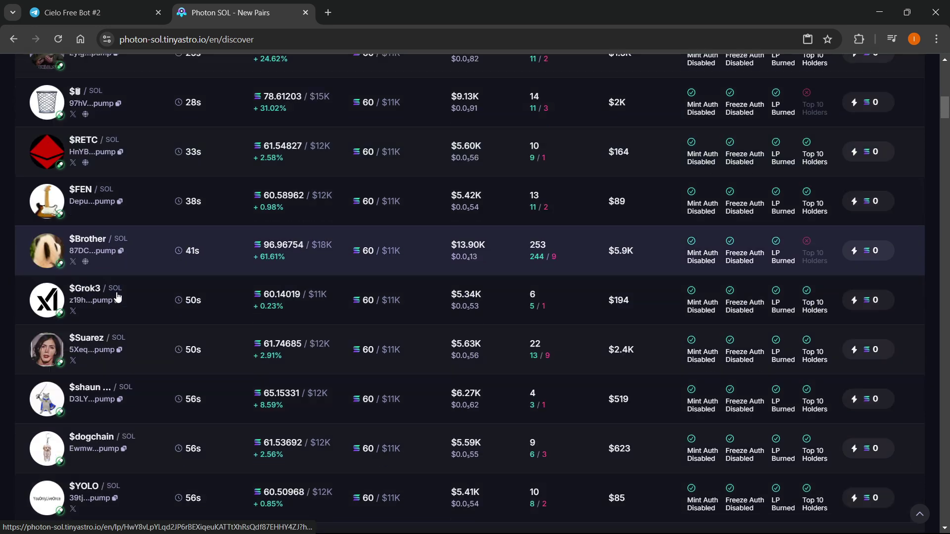
{"action": "scroll", "coordinate": [116, 296], "scroll_direction": "down", "scroll_amount": 1}
{"action": "scroll", "coordinate": [119, 301], "scroll_direction": "down", "scroll_amount": 1}
{"action": "scroll", "coordinate": [121, 303], "scroll_direction": "down", "scroll_amount": 1}
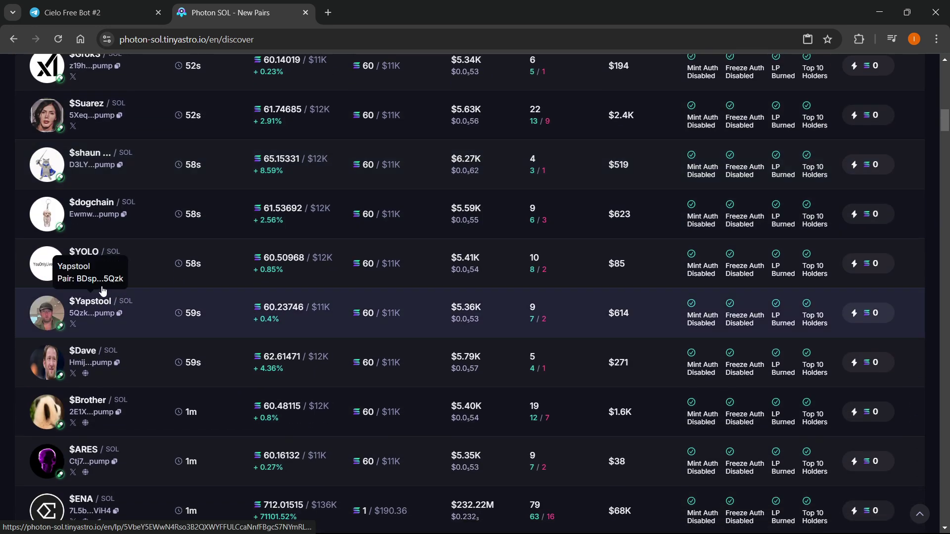
{"action": "left_click", "coordinate": [99, 262]}
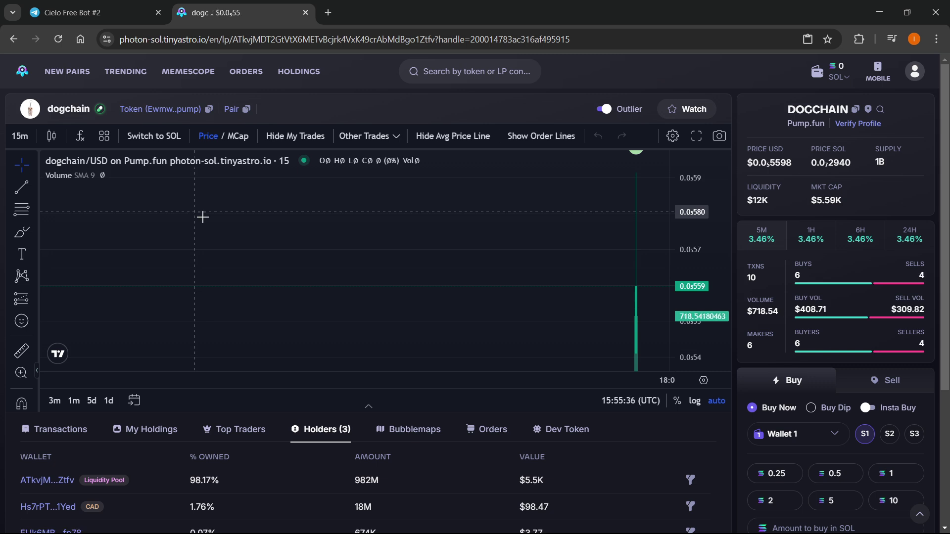
{"action": "scroll", "coordinate": [202, 217], "scroll_direction": "down", "scroll_amount": 1}
{"action": "scroll", "coordinate": [297, 371], "scroll_direction": "down", "scroll_amount": 2}
{"action": "scroll", "coordinate": [298, 360], "scroll_direction": "down", "scroll_amount": 2}
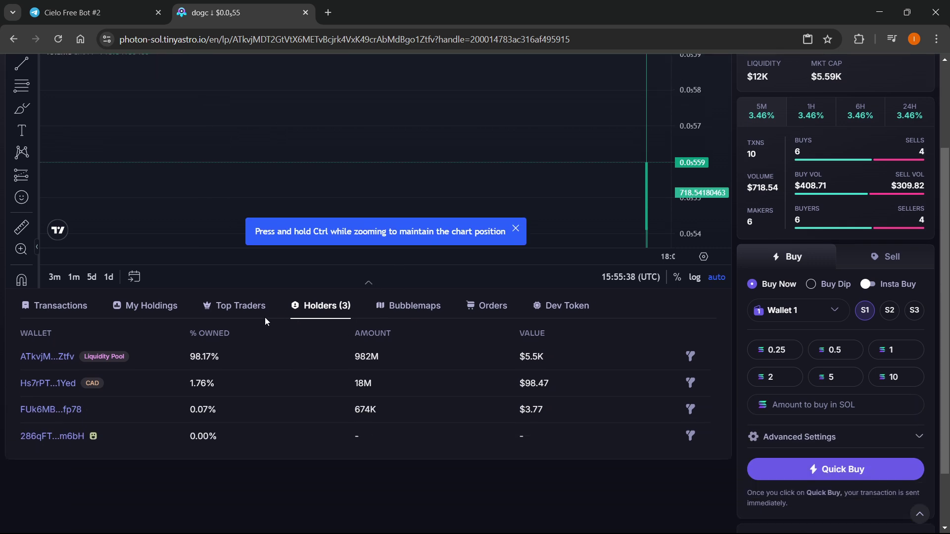
View the FUk6MB...fp78 holder on Solscan and copy its full wallet address.
{"action": "left_click", "coordinate": [50, 409]}
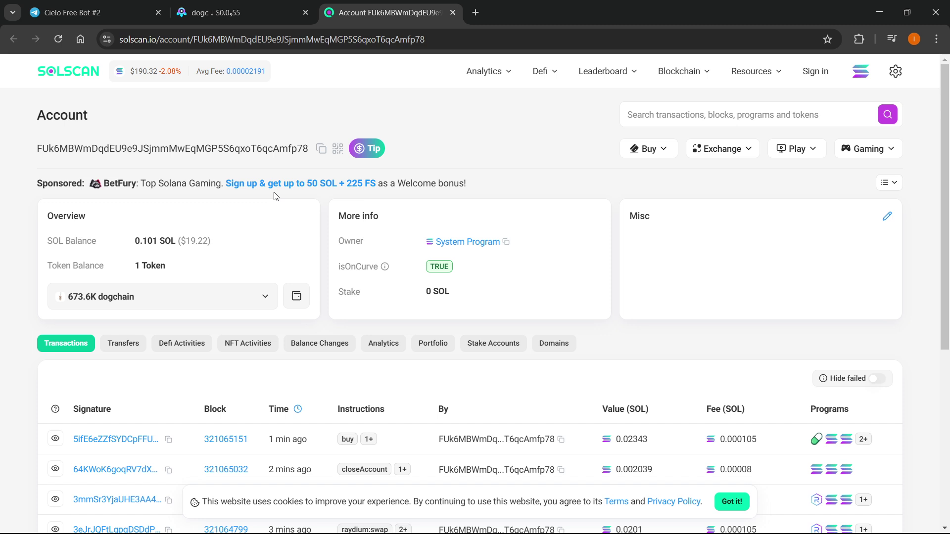
{"action": "left_click", "coordinate": [321, 150]}
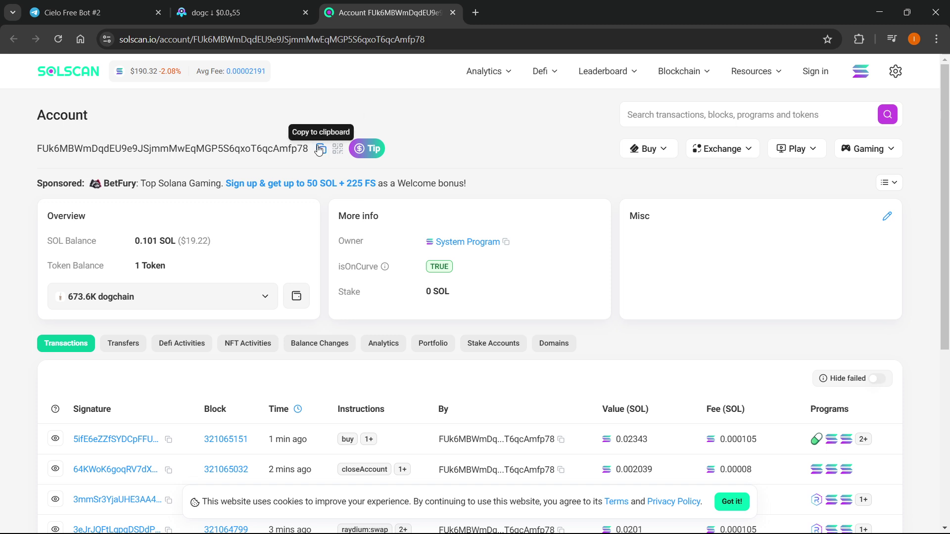
{"action": "left_click", "coordinate": [320, 150]}
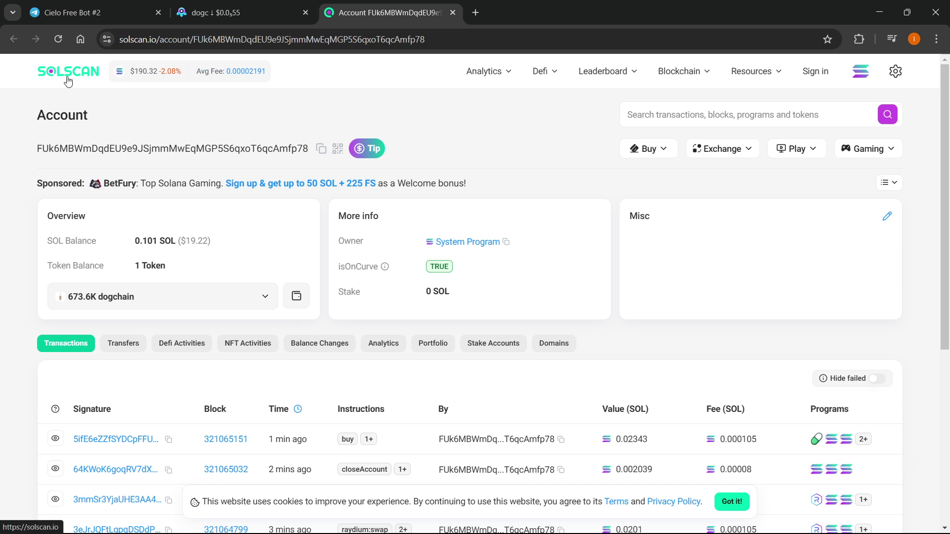
Send the pasted wallet address labeled 'Example1' to the bot so it replies Wallet added.
{"action": "left_click", "coordinate": [75, 12]}
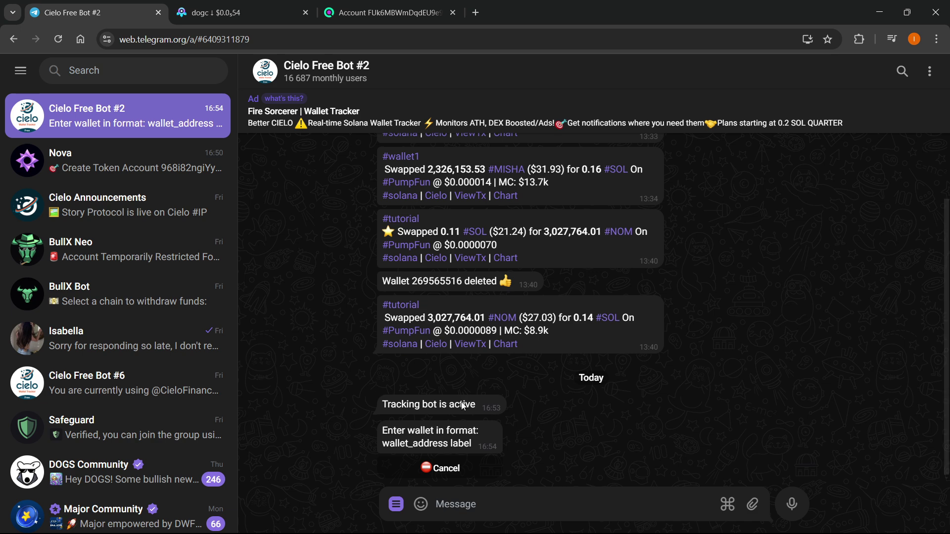
{"action": "key", "text": "ctrl+v"}
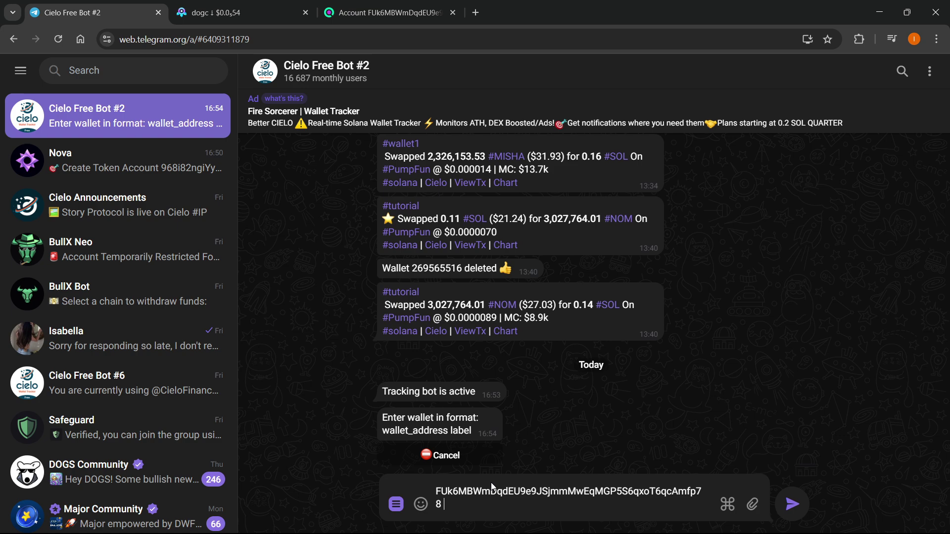
{"action": "type", "text": "Examp"}
{"action": "type", "text": "le1"}
{"action": "key", "text": "Return"}
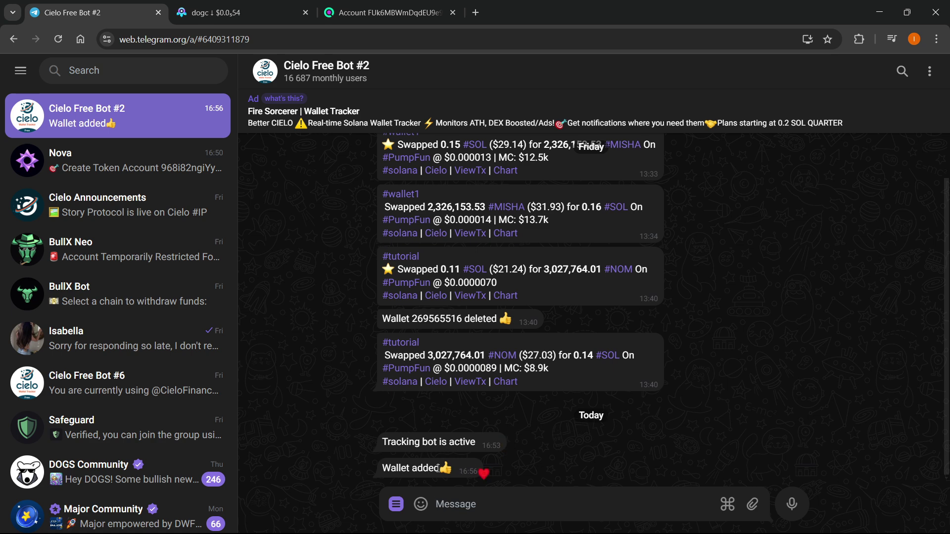
{"action": "scroll", "coordinate": [504, 415], "scroll_direction": "up", "scroll_amount": 3}
{"action": "scroll", "coordinate": [549, 371], "scroll_direction": "down", "scroll_amount": 3}
Send /menu, list tracked wallets and choose /edit for the Example1 wallet.
{"action": "left_click", "coordinate": [396, 504]}
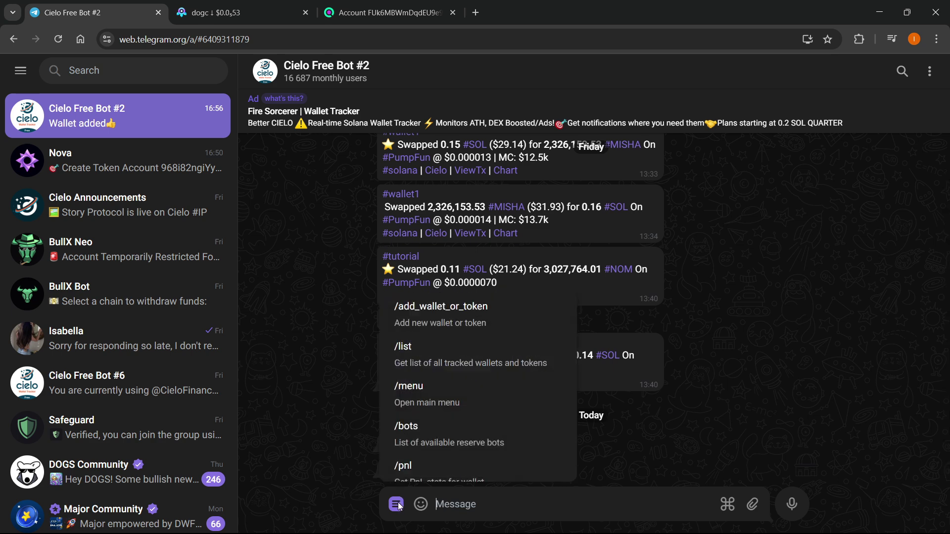
{"action": "scroll", "coordinate": [445, 445], "scroll_direction": "down", "scroll_amount": 3}
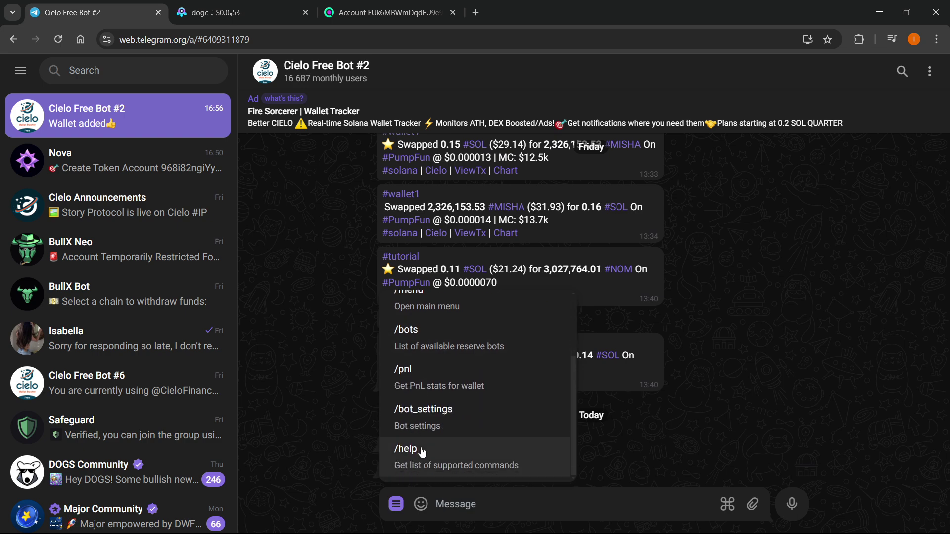
{"action": "scroll", "coordinate": [458, 430], "scroll_direction": "up", "scroll_amount": 2}
{"action": "left_click", "coordinate": [439, 398]}
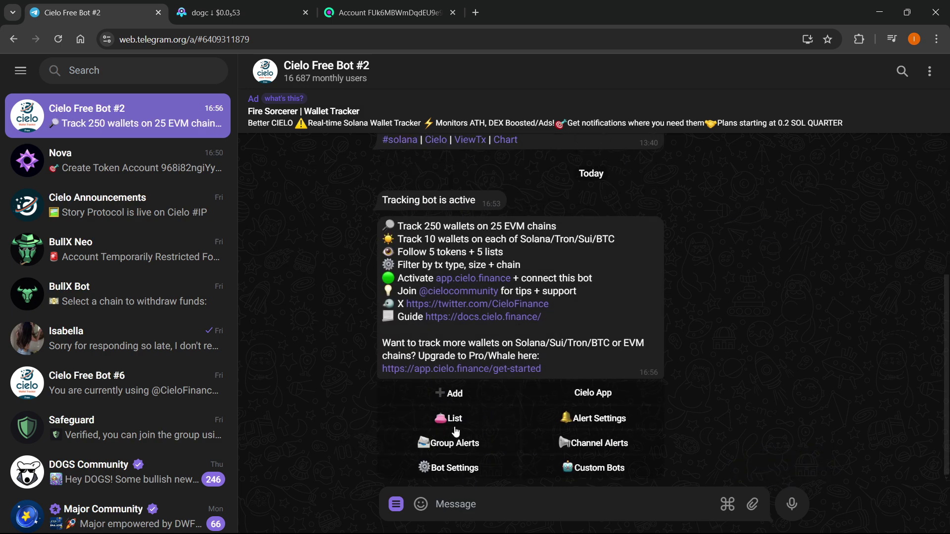
{"action": "left_click", "coordinate": [455, 419]}
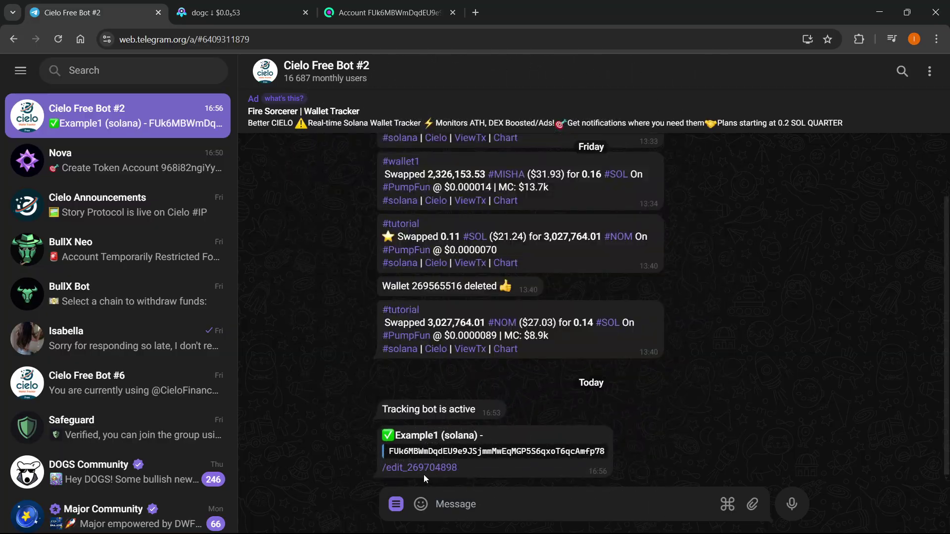
{"action": "mouse_move", "coordinate": [490, 451]}
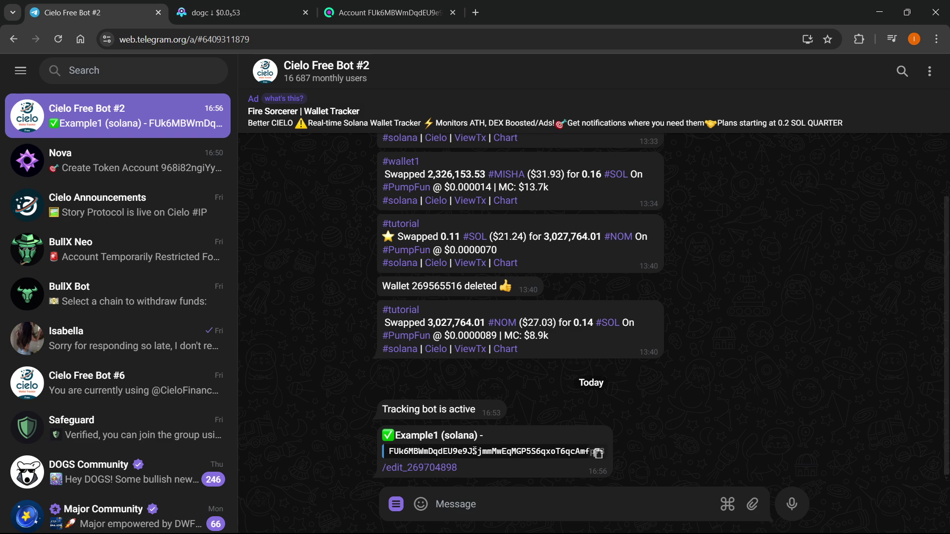
{"action": "left_click", "coordinate": [416, 469]}
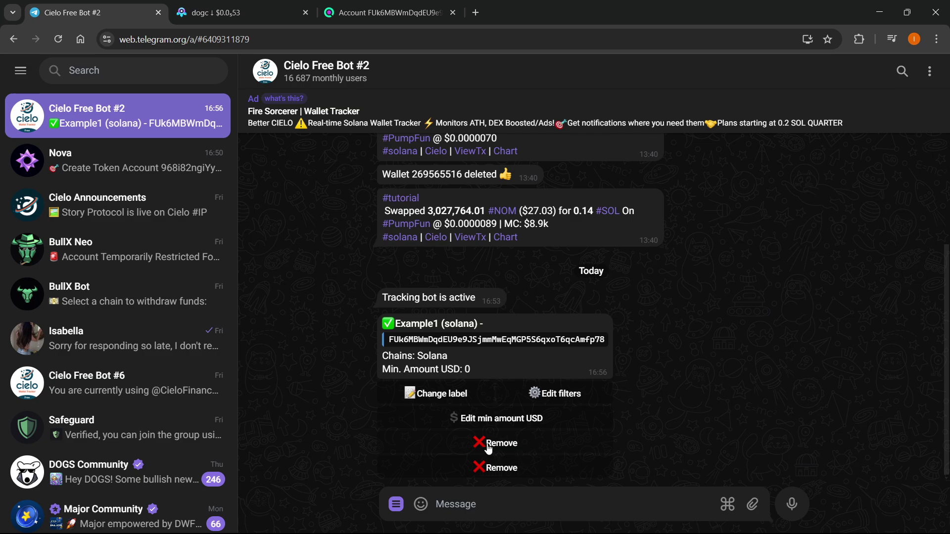
Remove the Example1 wallet and confirm, getting 'Wallet 269704898 deleted'.
{"action": "left_click", "coordinate": [495, 448]}
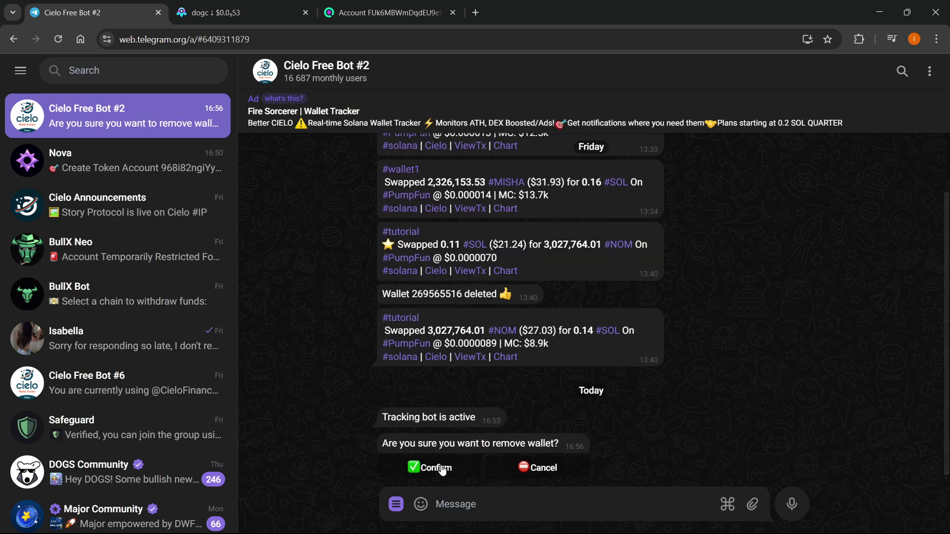
{"action": "left_click", "coordinate": [430, 468]}
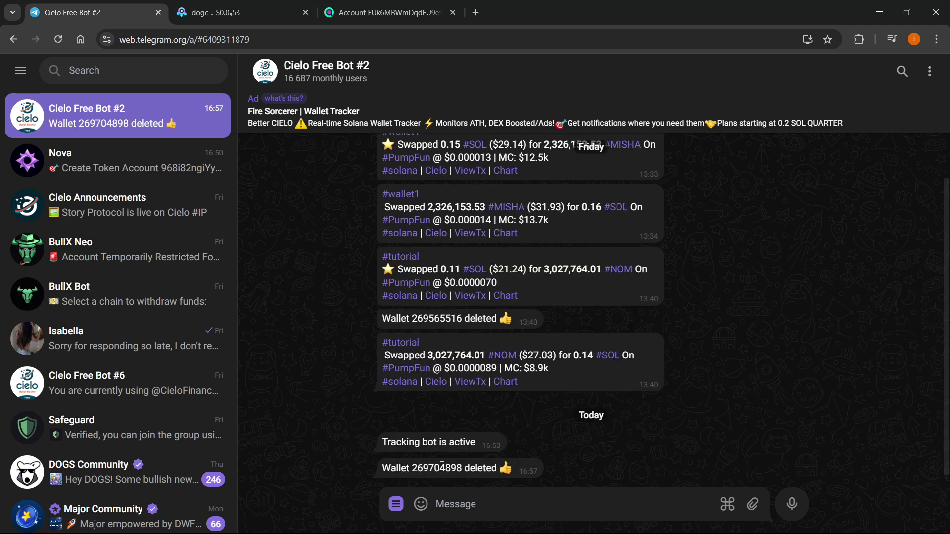
{"action": "left_click_drag", "start_coordinate": [519, 470], "coordinate": [368, 465]}
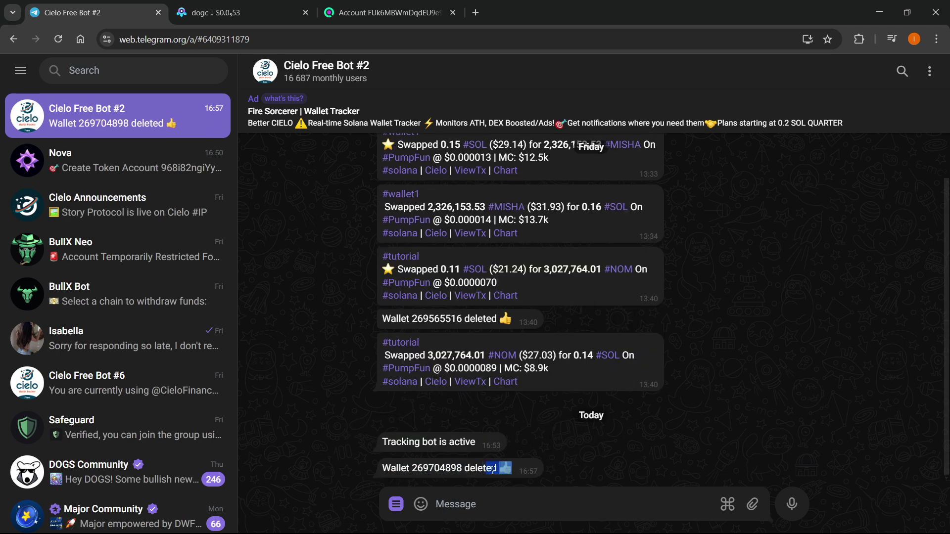
{"action": "left_click", "coordinate": [616, 469]}
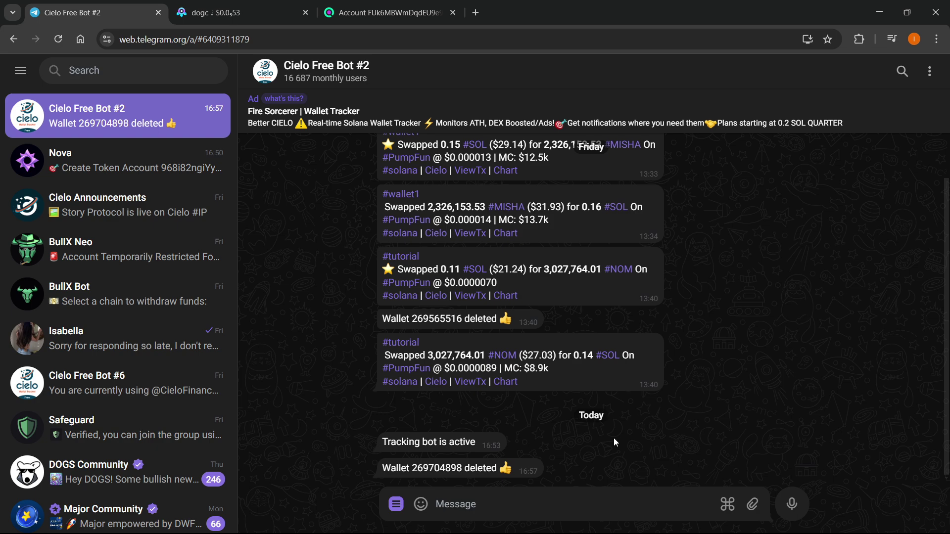